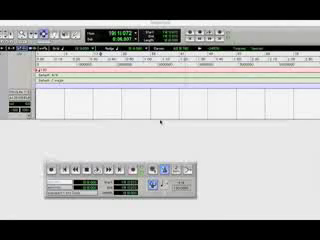
Switch to Finder and open the Mbox 2 back-panel photo from its image folder
key(super+Tab)
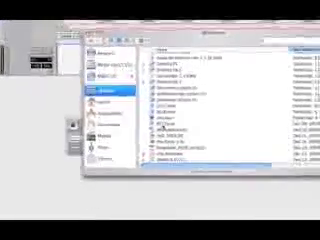
double_click(160, 148)
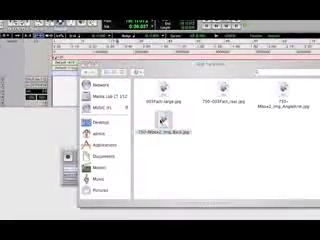
double_click(160, 120)
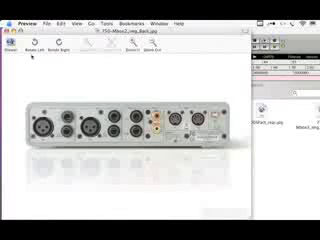
Close the back-panel photo in Preview and the Mbox 2 photo folder in Finder
click(7, 31)
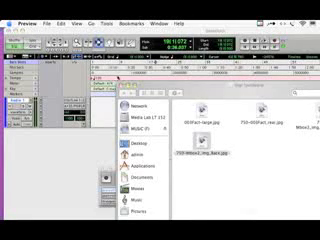
click(122, 90)
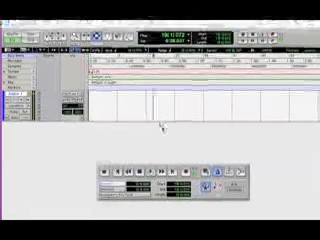